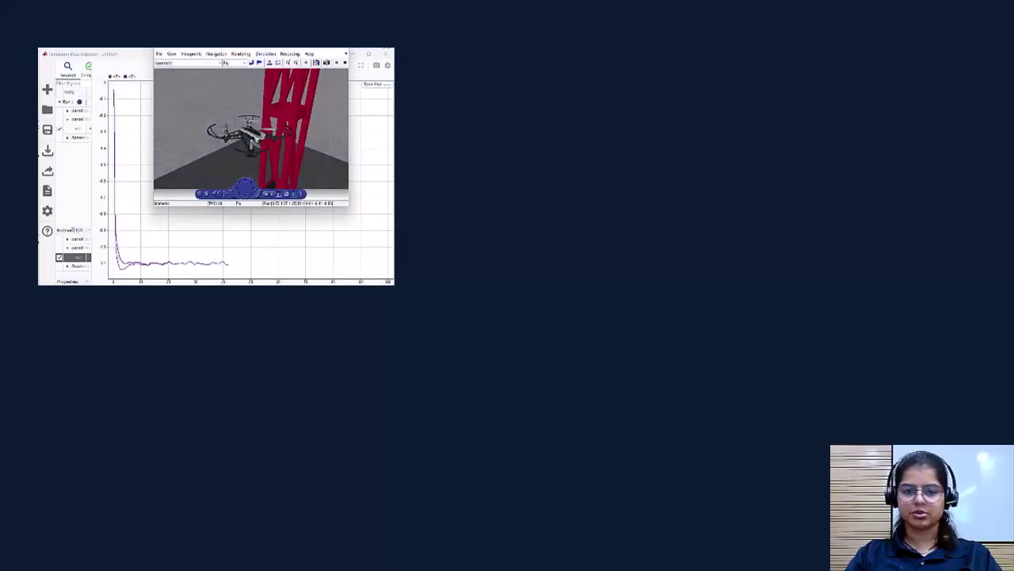
{"action": "key", "text": "Right"}
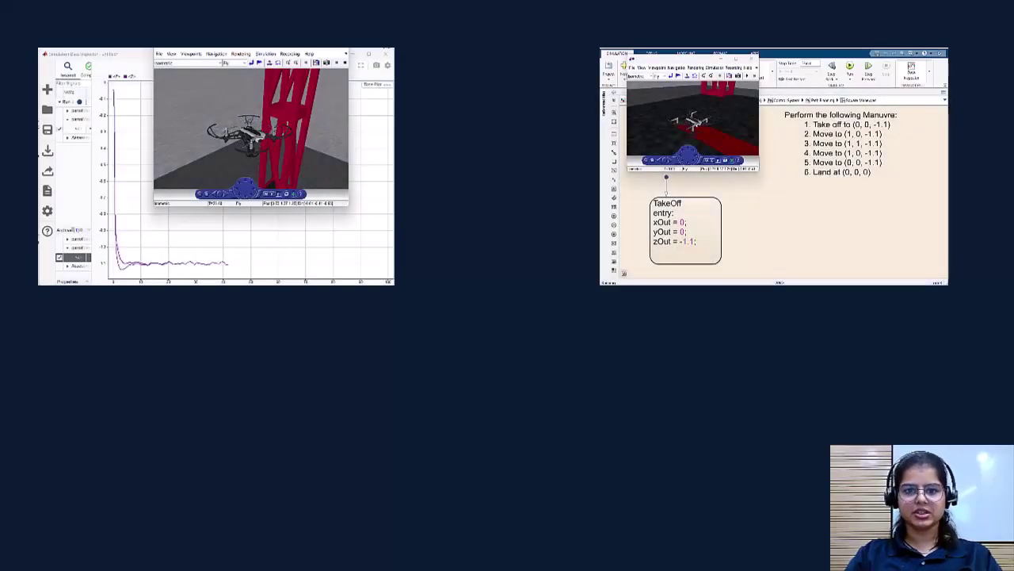
{"action": "key", "text": "Right"}
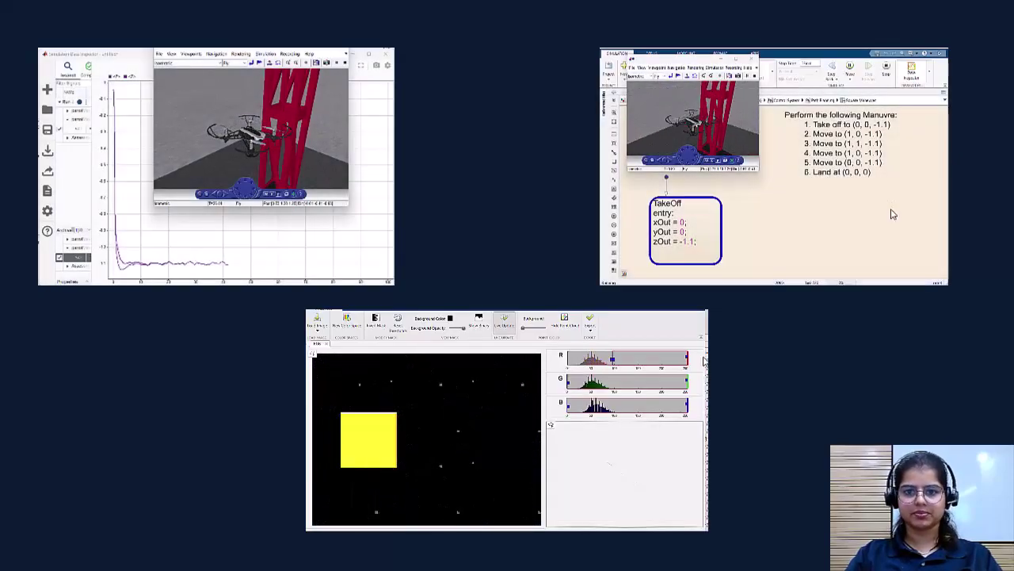
{"action": "key", "text": "Right"}
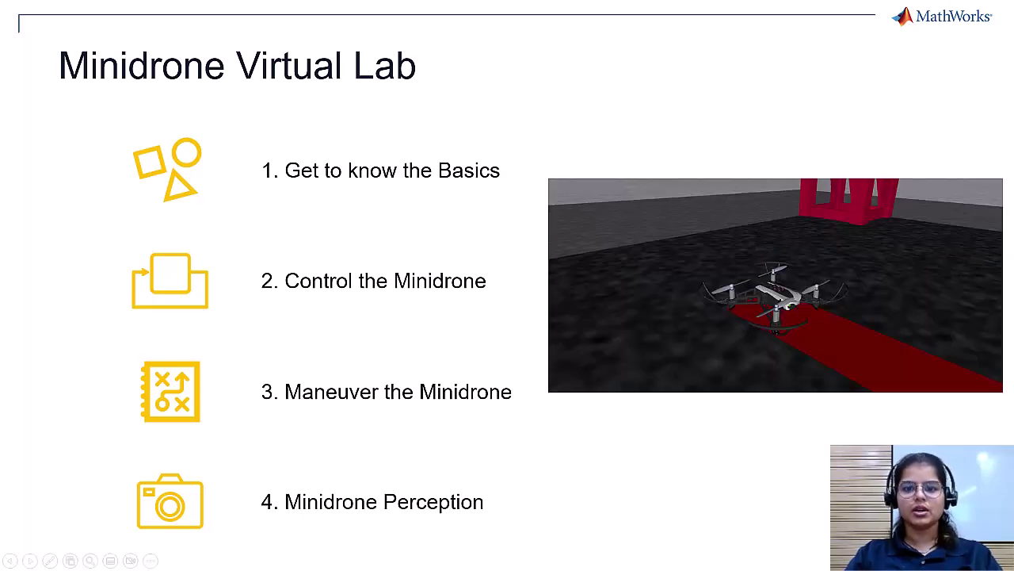
{"action": "key", "text": "Right"}
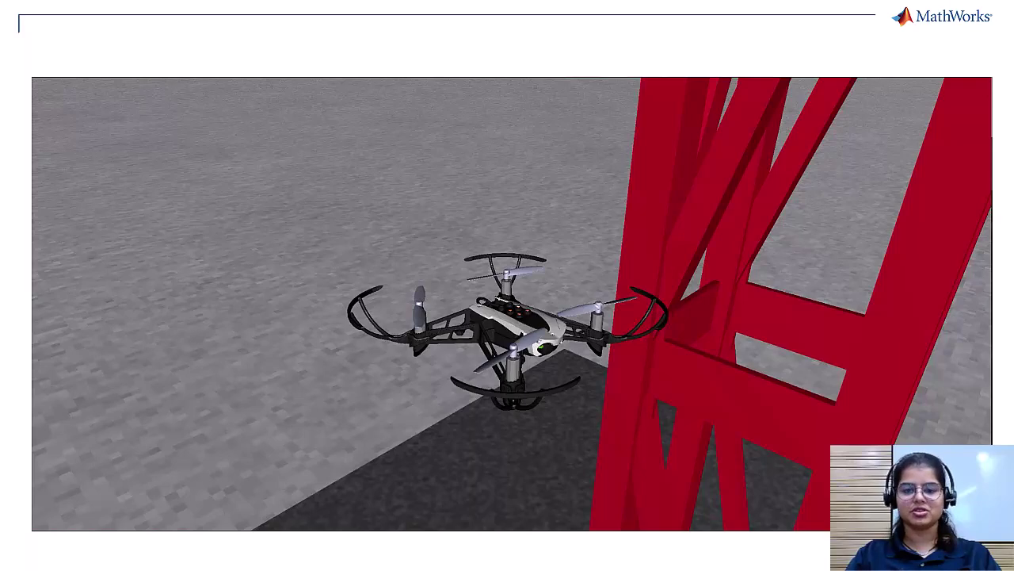
{"action": "left_click", "coordinate": [524, 202]}
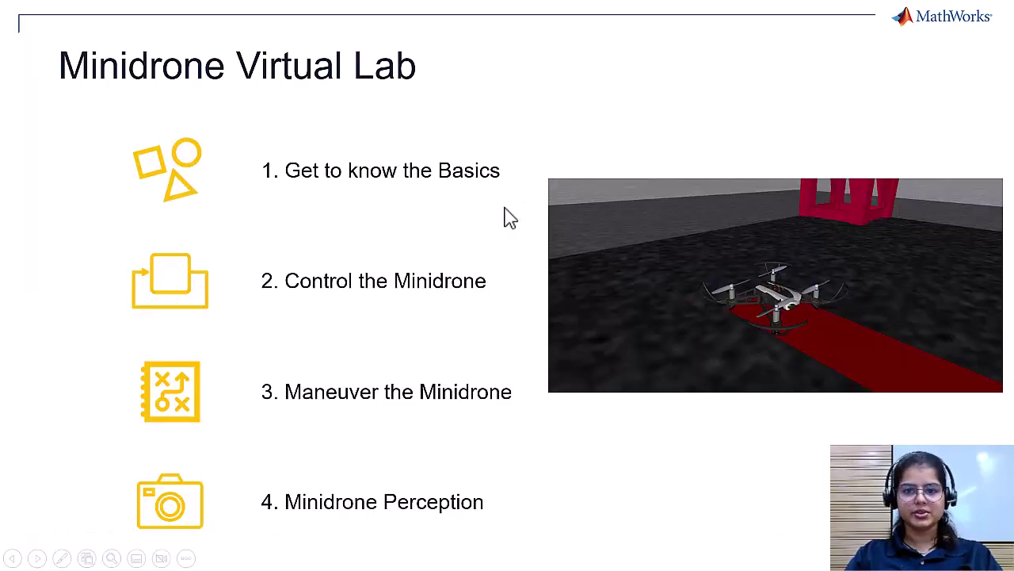
{"action": "left_click", "coordinate": [504, 214]}
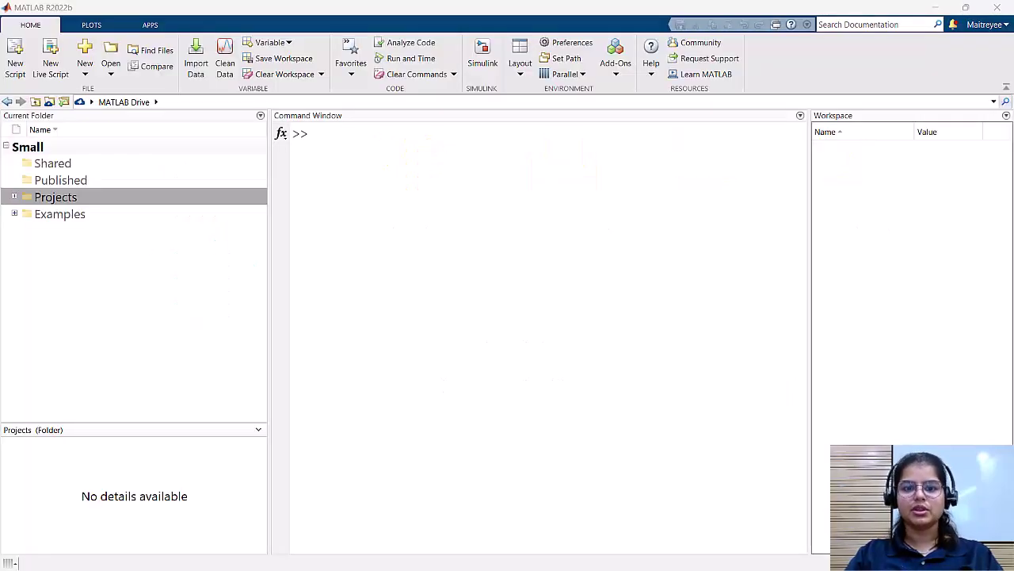
Search the hardware support packages for "parrot" and open the Simulink Support Package for Parrot Minidrones
{"action": "key", "text": "alt+Tab"}
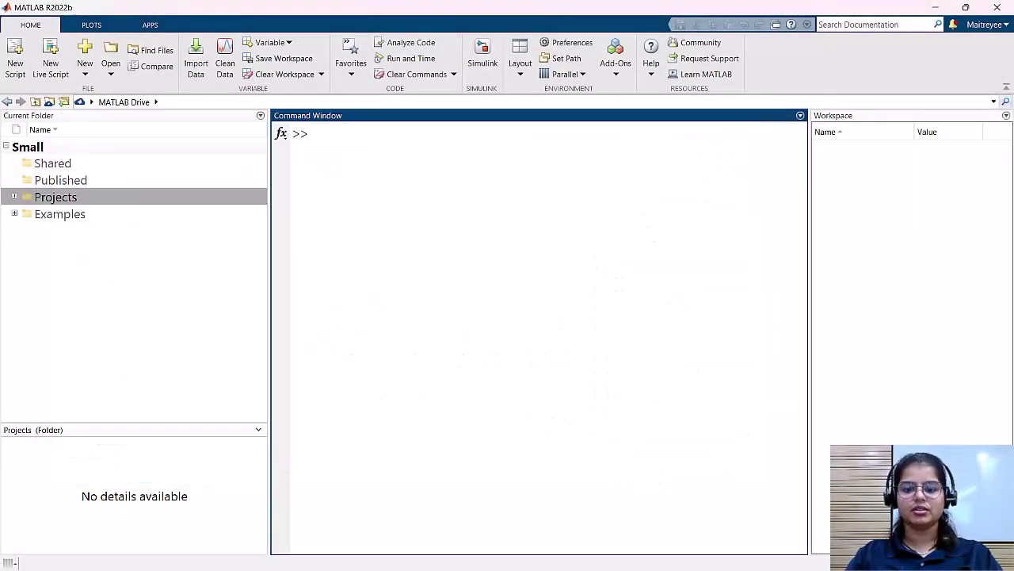
{"action": "left_click", "coordinate": [617, 76]}
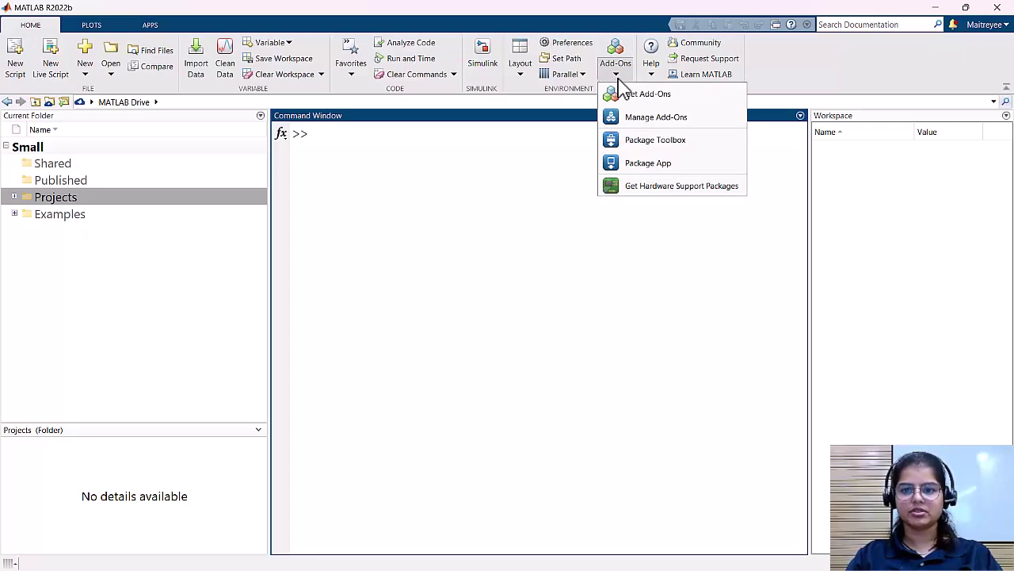
{"action": "left_click", "coordinate": [634, 185]}
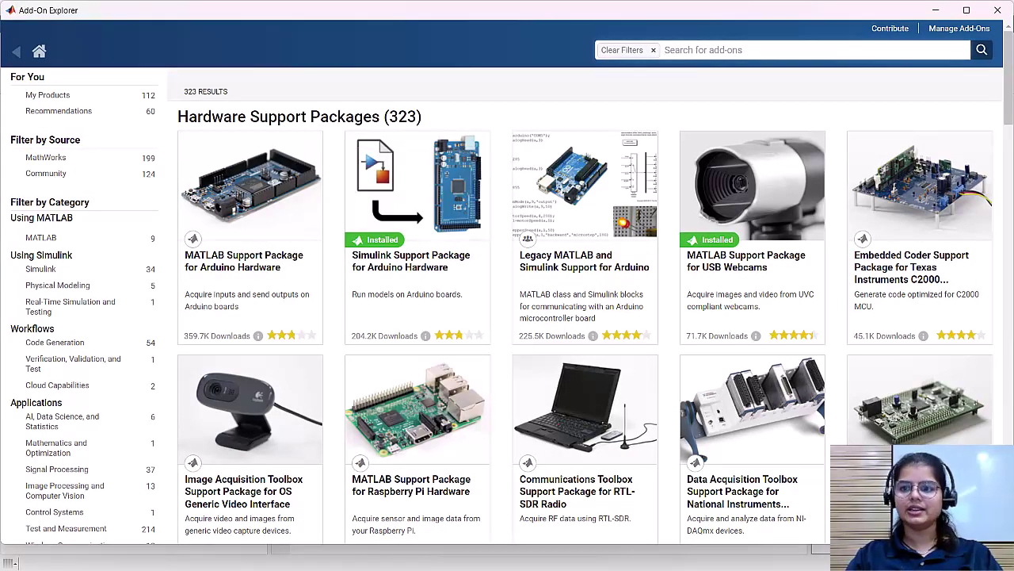
{"action": "type", "text": "parrot"}
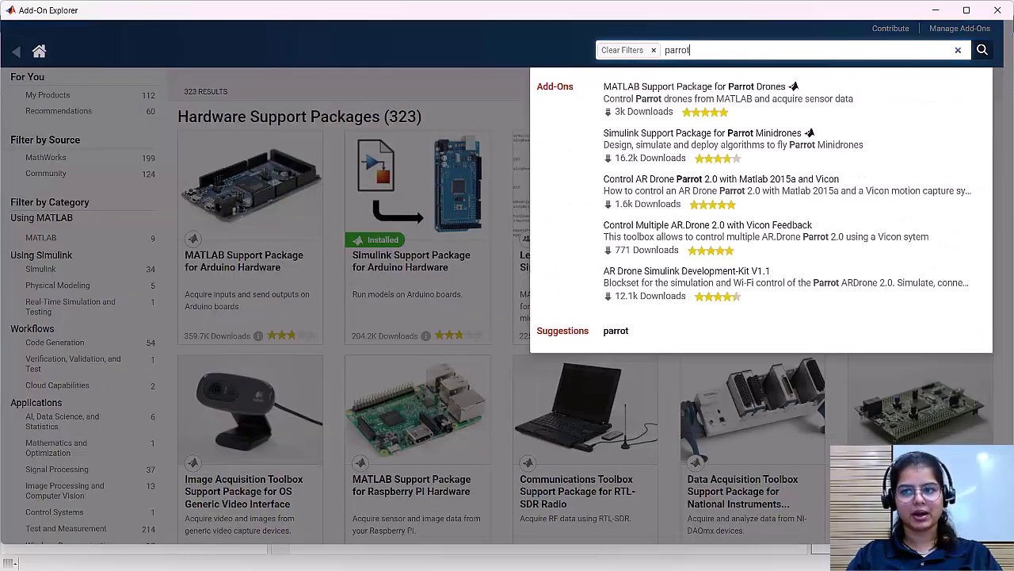
{"action": "key", "text": "Return"}
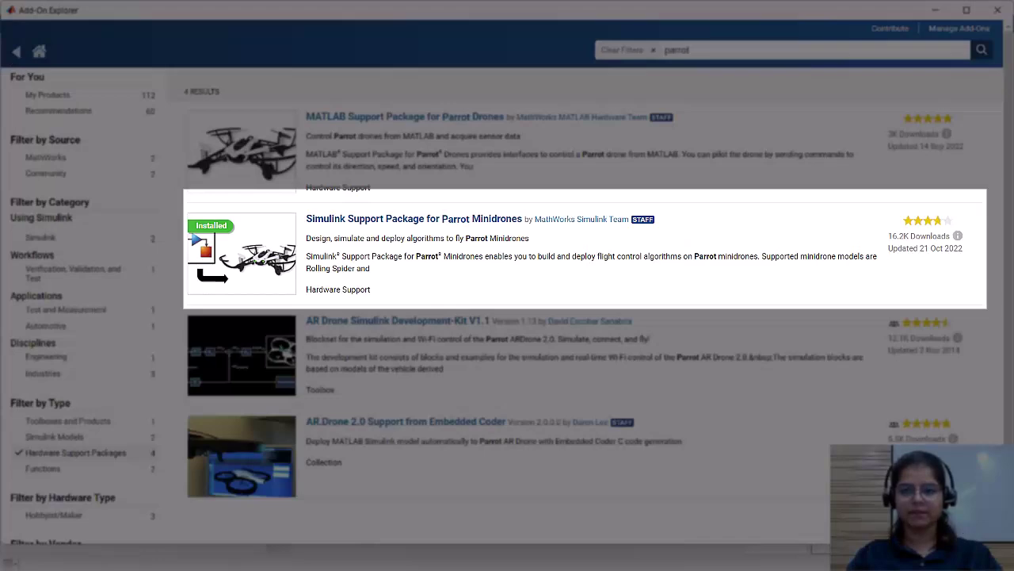
{"action": "left_click", "coordinate": [413, 218]}
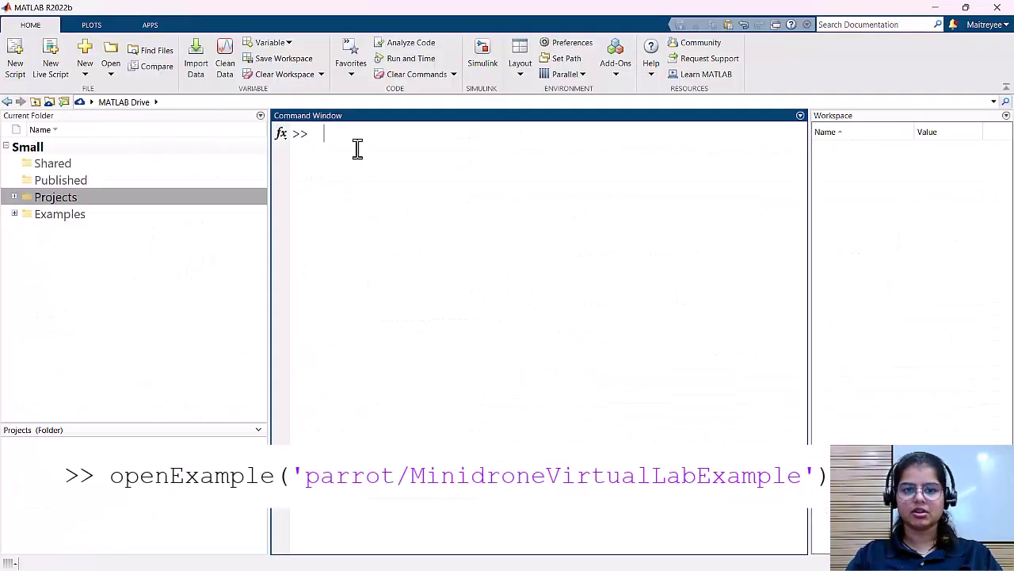
Open the Minidrone Virtual Lab by running openExample('parrot/MinidroneVirtualLabExample') in the Command Window
{"action": "type", "text": "openExample('parrot/MinidroneVirtualLabExample')"}
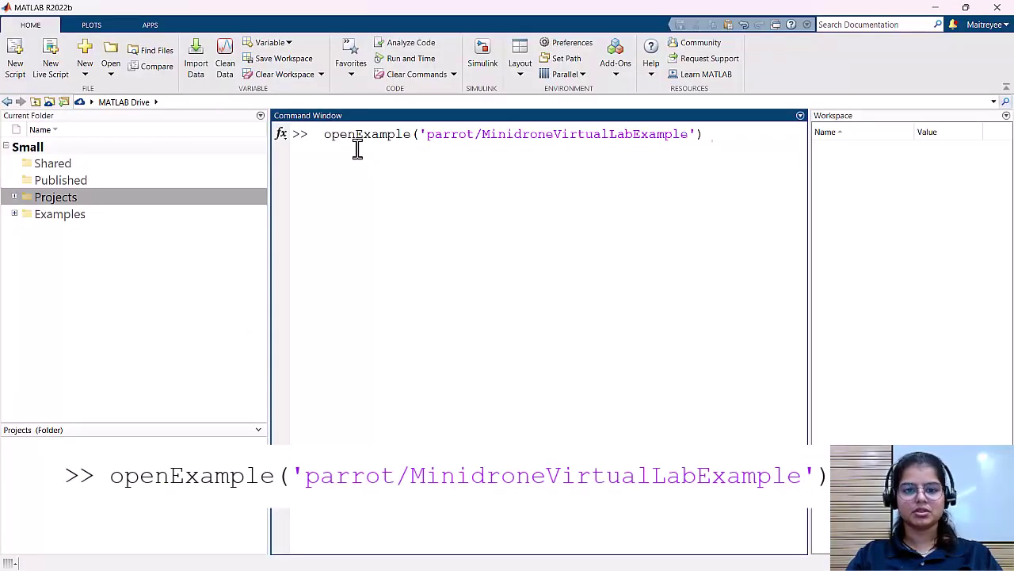
{"action": "key", "text": "Return"}
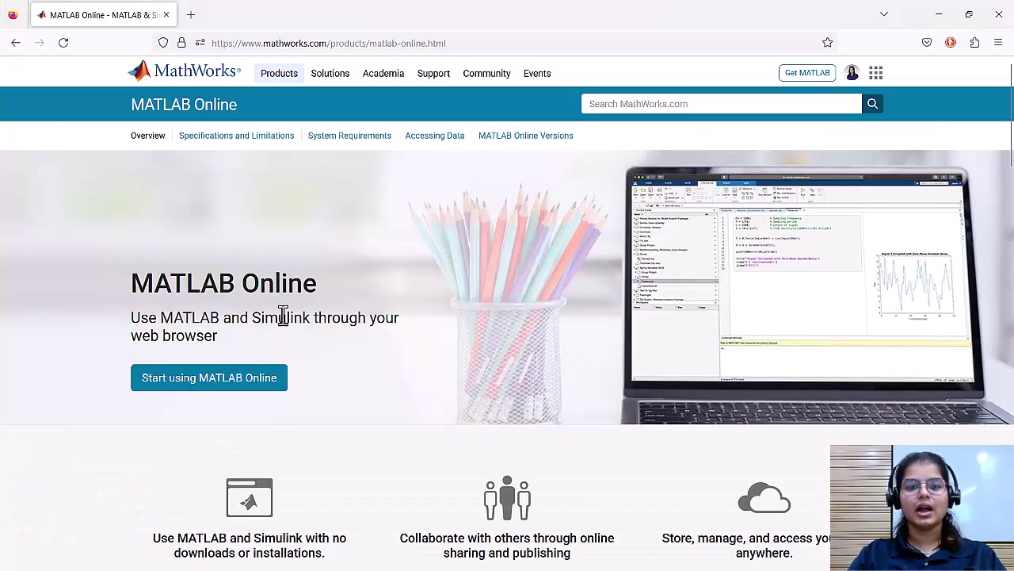
Start MATLAB Online in the web browser and enter openExample('parrot/MinidroneVirtualLabExample') at its command prompt
{"action": "left_click", "coordinate": [197, 382]}
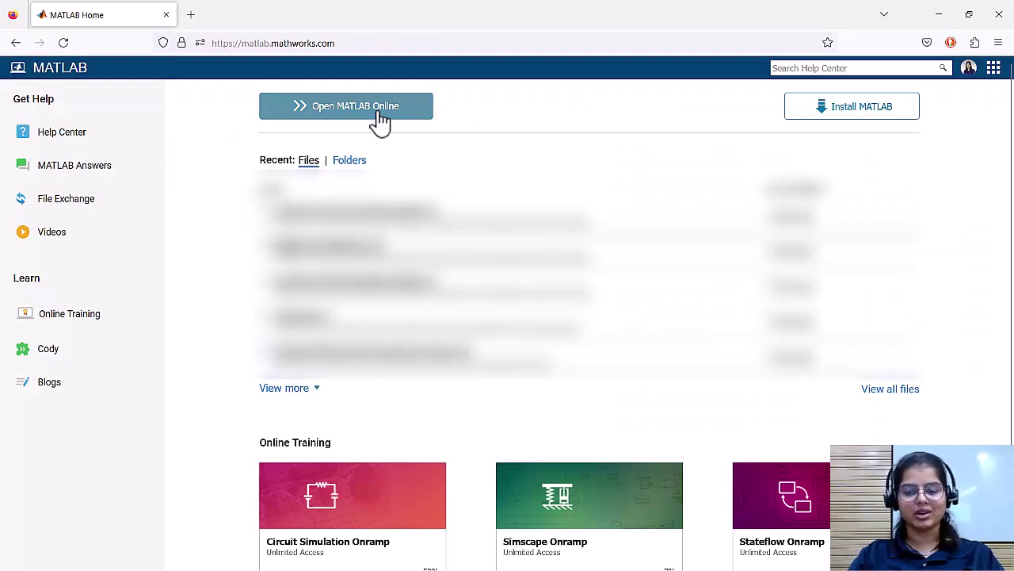
{"action": "left_click", "coordinate": [378, 113]}
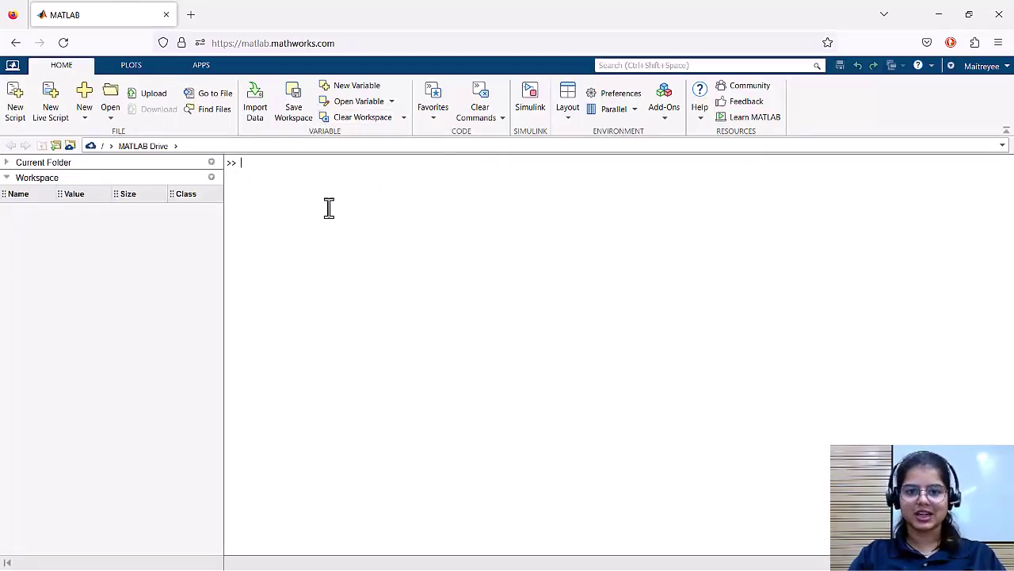
{"action": "type", "text": "openExample('parrot/MinidroneVirtualLabExample')"}
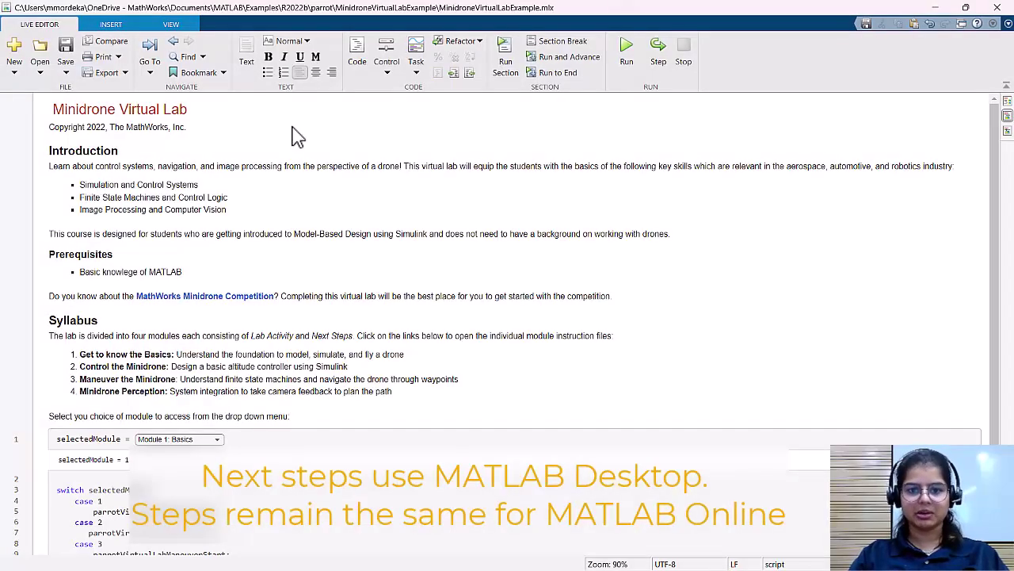
Choose Module 1: Basics as the selectedModule in the Minidrone Virtual Lab live script and run the script
{"action": "left_click", "coordinate": [193, 440]}
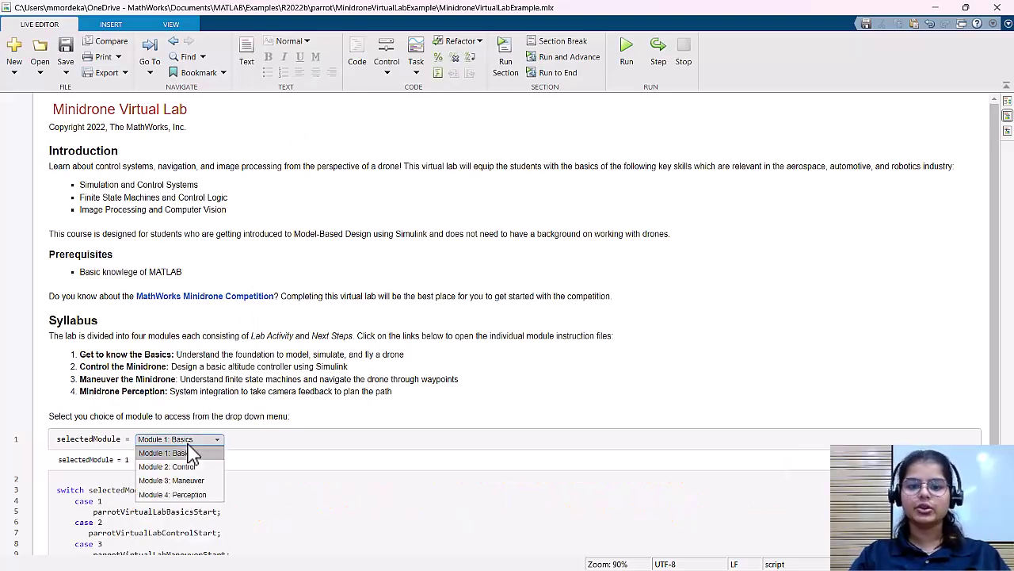
{"action": "left_click", "coordinate": [185, 450]}
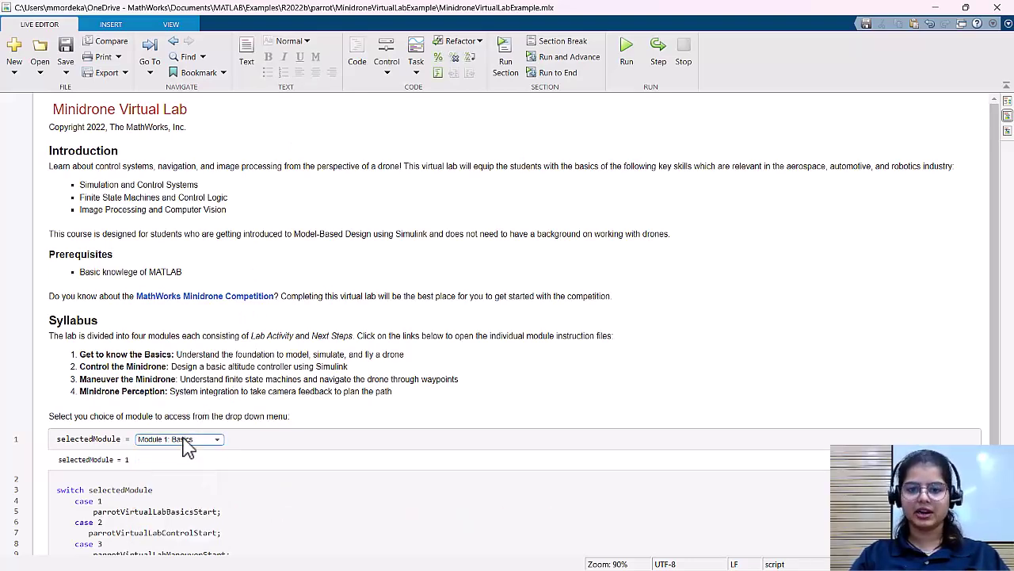
{"action": "left_click", "coordinate": [627, 51]}
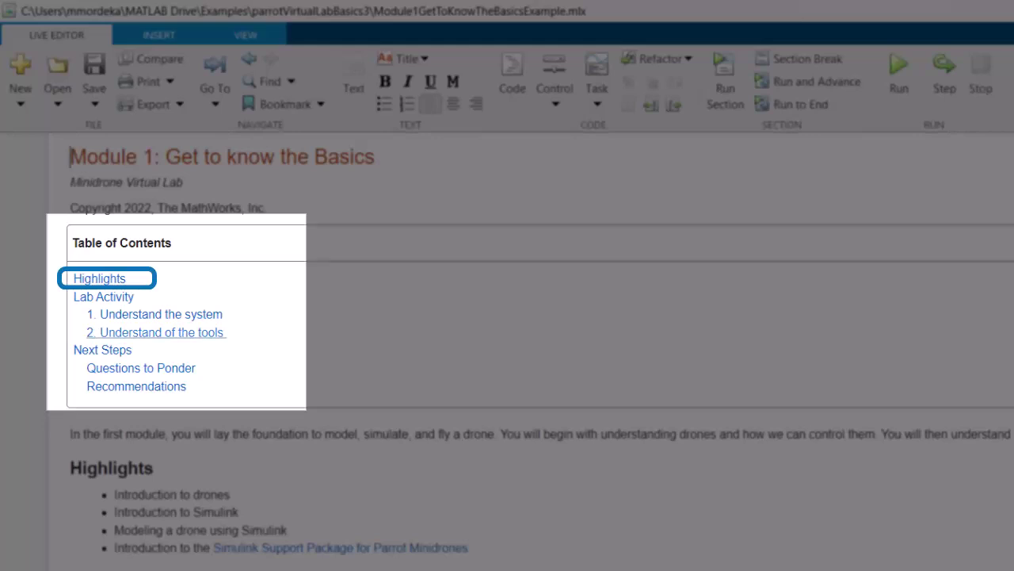
Examine the Module 1 instructions, from the table of contents and lab activity to the Questions to Ponder
{"action": "left_click", "coordinate": [129, 278]}
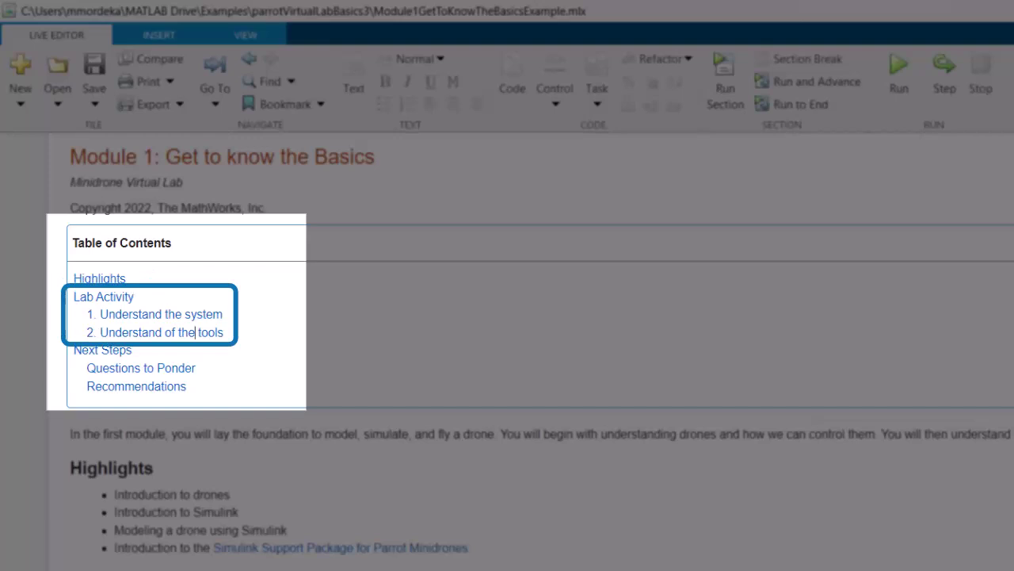
{"action": "left_click", "coordinate": [132, 349]}
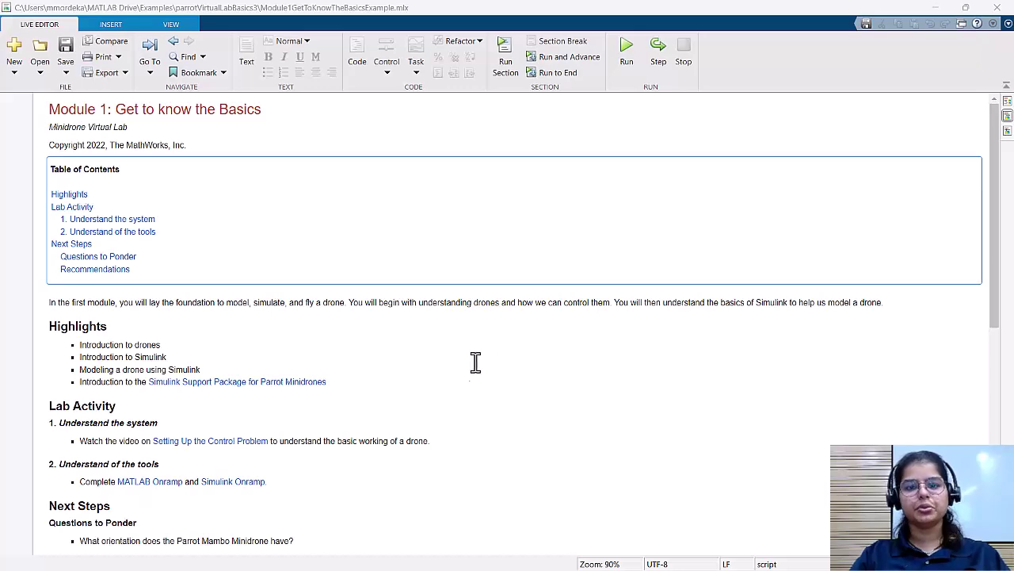
{"action": "left_click", "coordinate": [578, 441]}
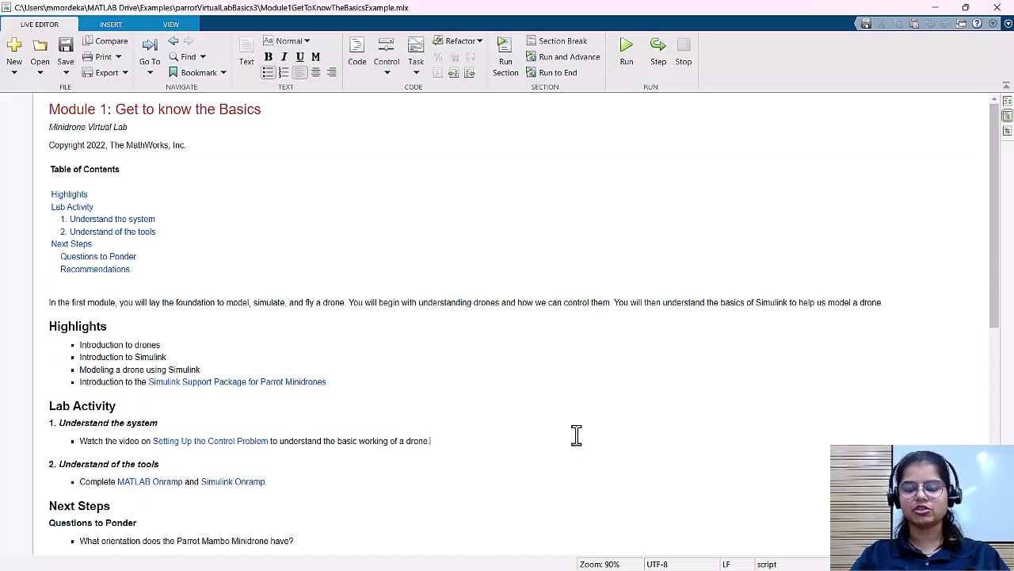
{"action": "scroll", "coordinate": [576, 434], "scroll_direction": "down", "scroll_amount": 3}
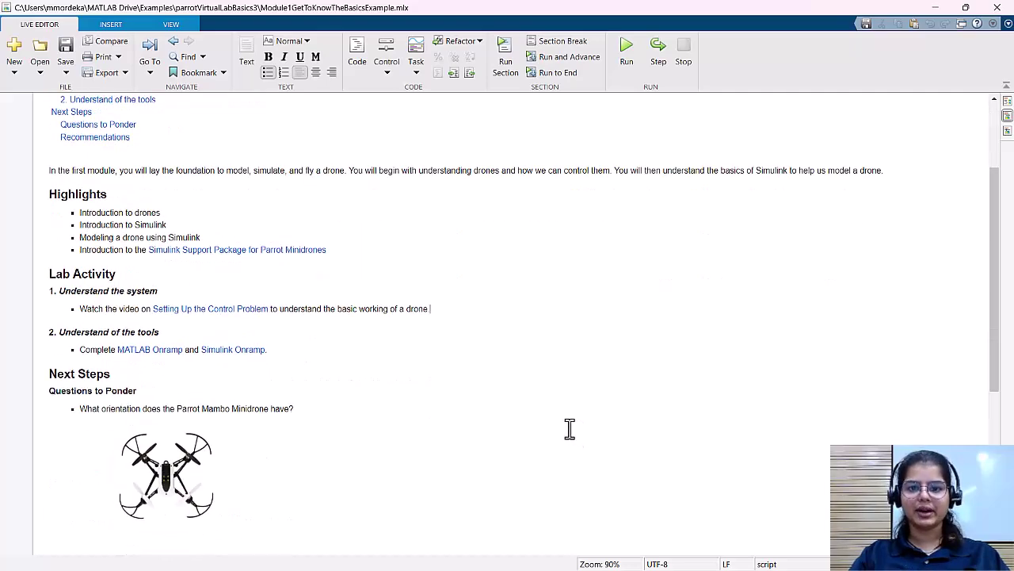
{"action": "scroll", "coordinate": [570, 429], "scroll_direction": "down", "scroll_amount": 2}
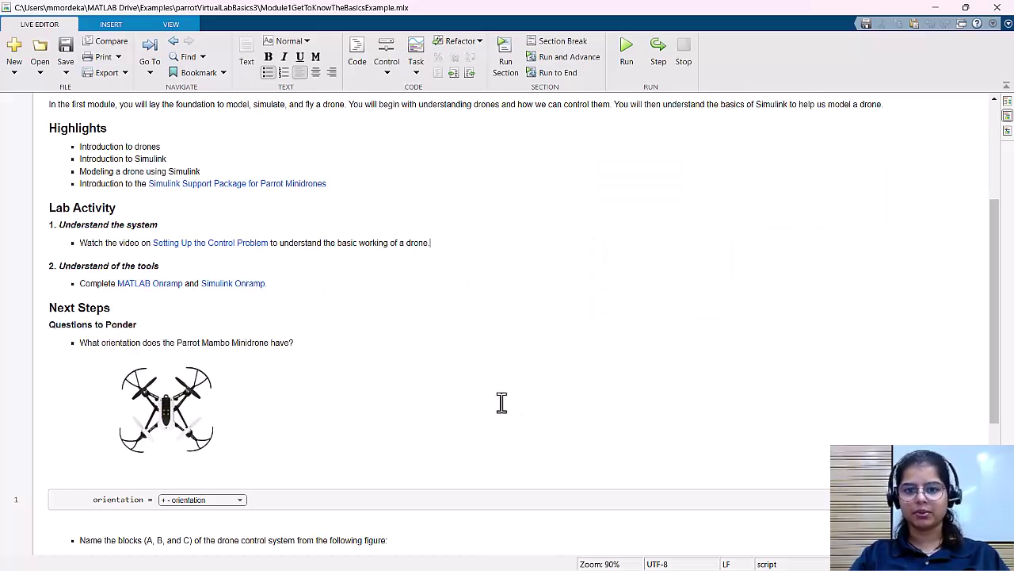
{"action": "scroll", "coordinate": [487, 396], "scroll_direction": "down", "scroll_amount": 3}
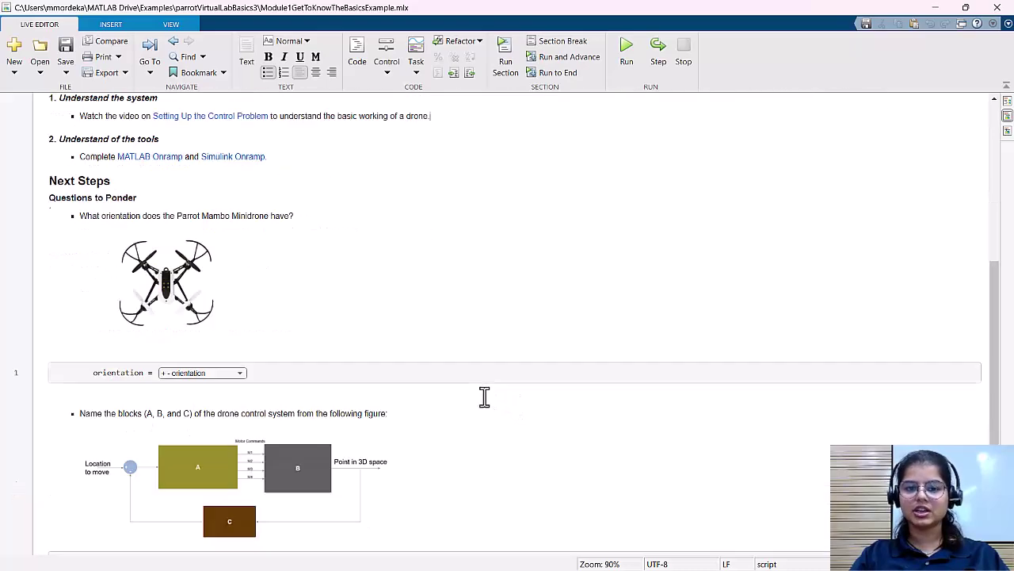
{"action": "scroll", "coordinate": [476, 392], "scroll_direction": "down", "scroll_amount": 2}
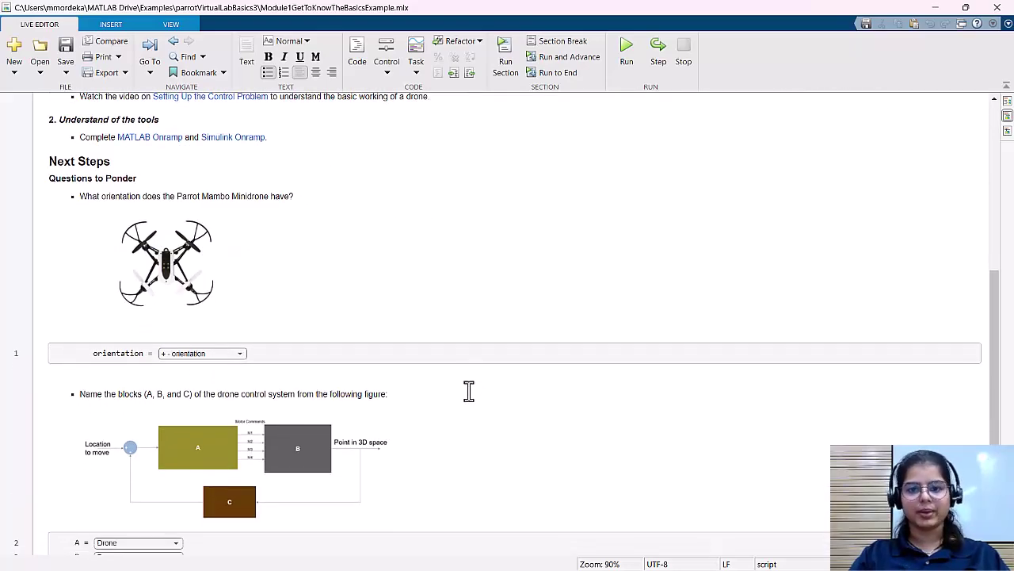
{"action": "scroll", "coordinate": [460, 387], "scroll_direction": "down", "scroll_amount": 3}
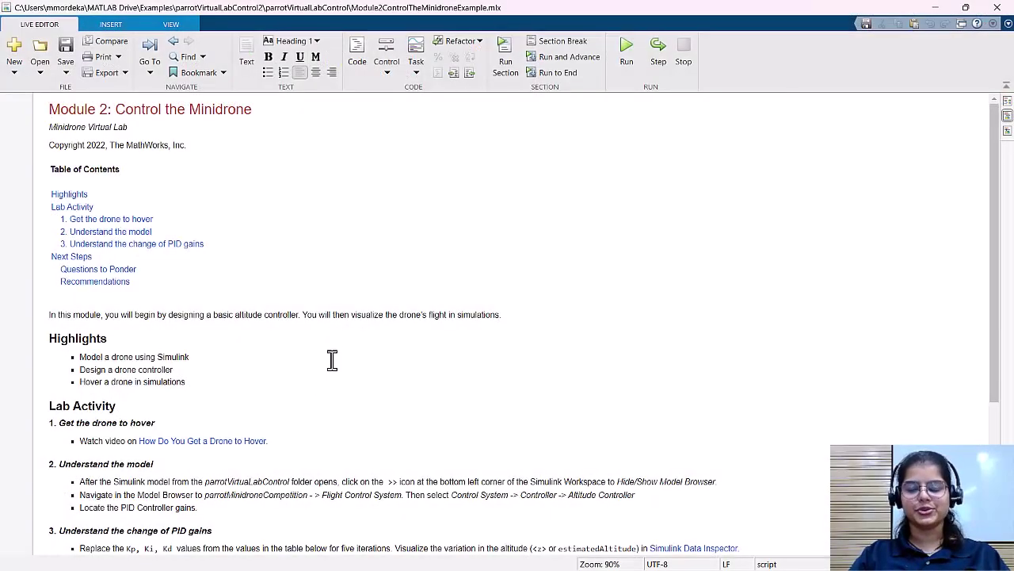
Review the lab activities of Module 2: Control the Minidrone and Module 3: Maneuver the Minidrone
{"action": "scroll", "coordinate": [334, 353], "scroll_direction": "down", "scroll_amount": 6}
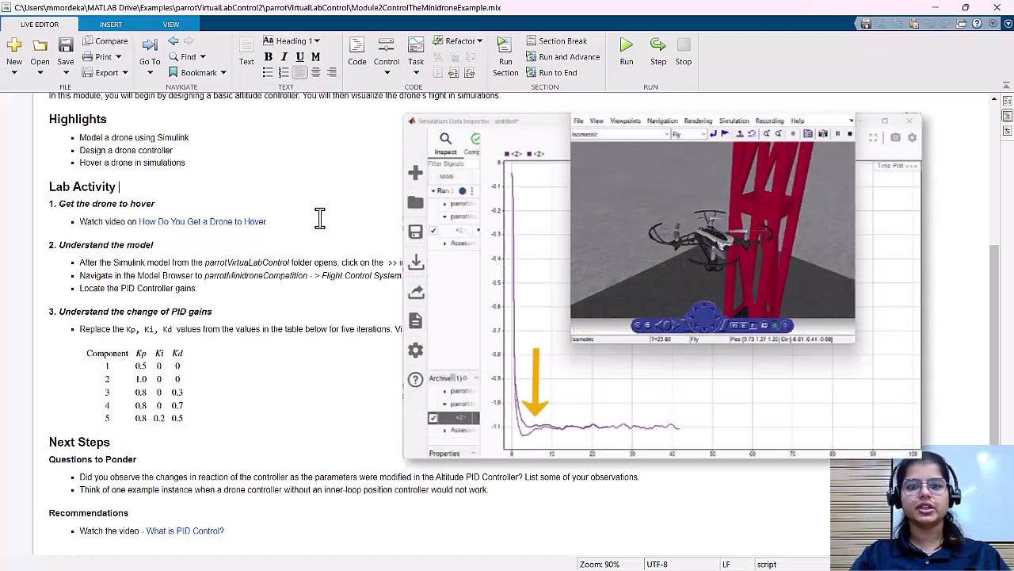
{"action": "left_click", "coordinate": [324, 225]}
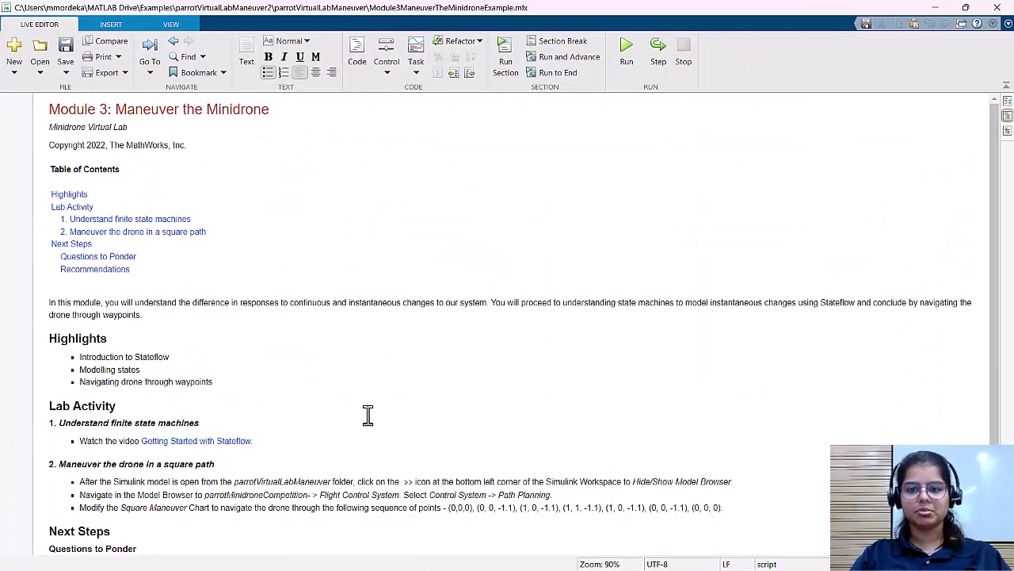
{"action": "scroll", "coordinate": [368, 414], "scroll_direction": "down", "scroll_amount": 2}
{"action": "scroll", "coordinate": [368, 414], "scroll_direction": "down", "scroll_amount": 2}
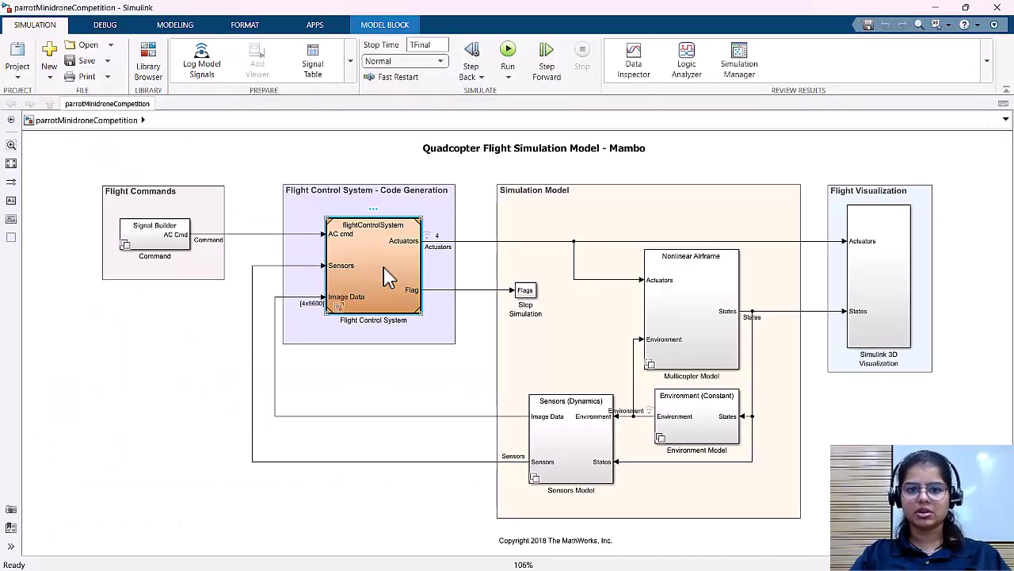
In the parrotMinidroneCompetition model, go through Flight Control System and Control System into Path Planning and open the Square Maneuver chart
{"action": "double_click", "coordinate": [351, 227]}
{"action": "double_click", "coordinate": [642, 293]}
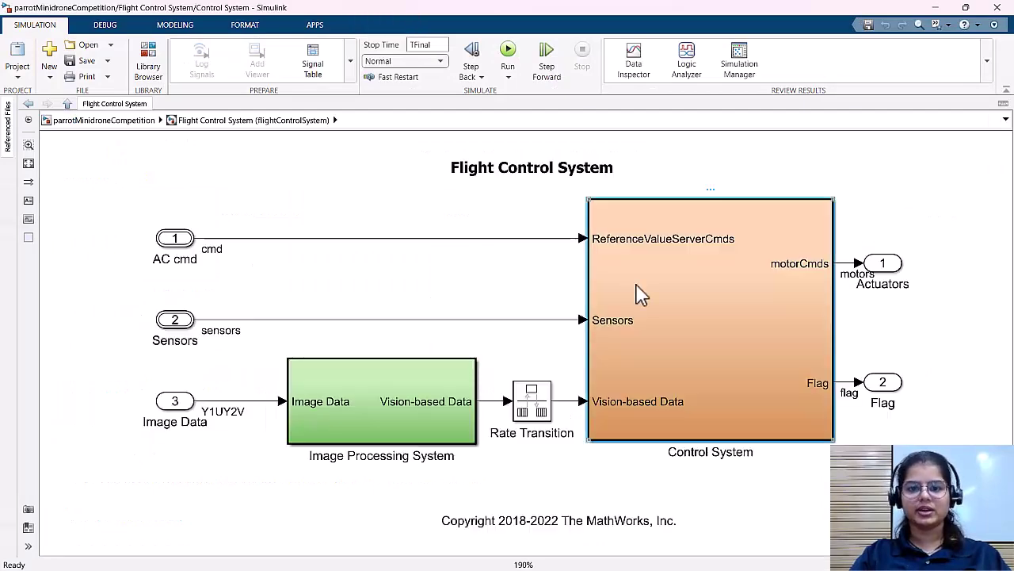
{"action": "left_click", "coordinate": [638, 259]}
{"action": "double_click", "coordinate": [638, 259]}
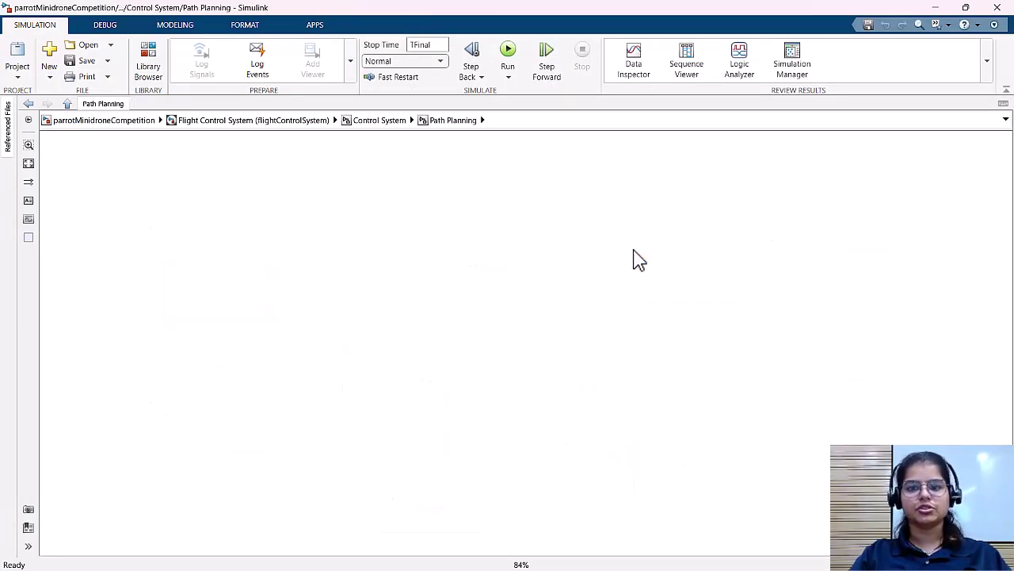
{"action": "double_click", "coordinate": [499, 256]}
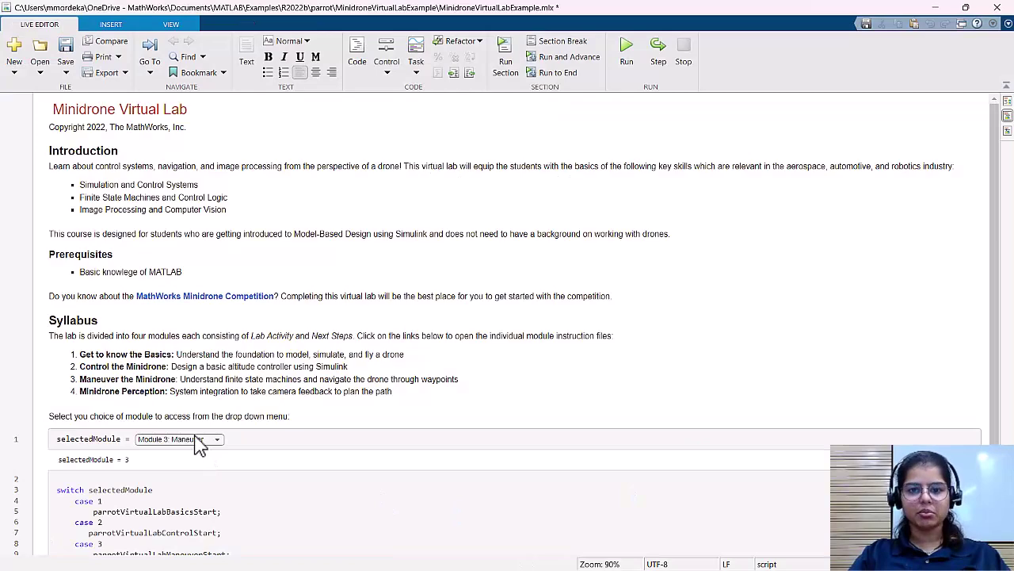
Choose Module 4: Perception as the selectedModule in the Minidrone Virtual Lab live script and bring up its instructions
{"action": "left_click", "coordinate": [198, 438]}
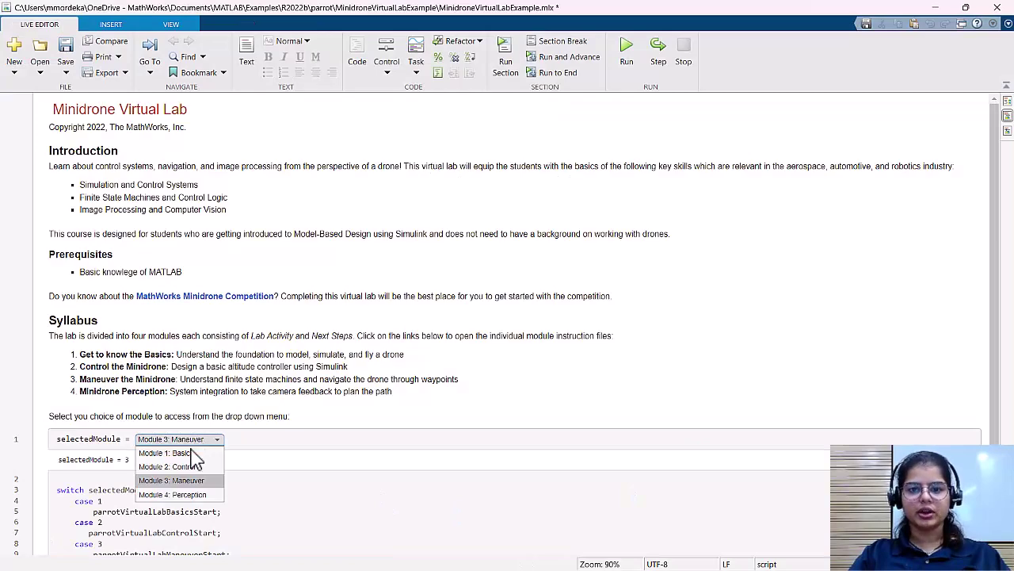
{"action": "left_click", "coordinate": [175, 494]}
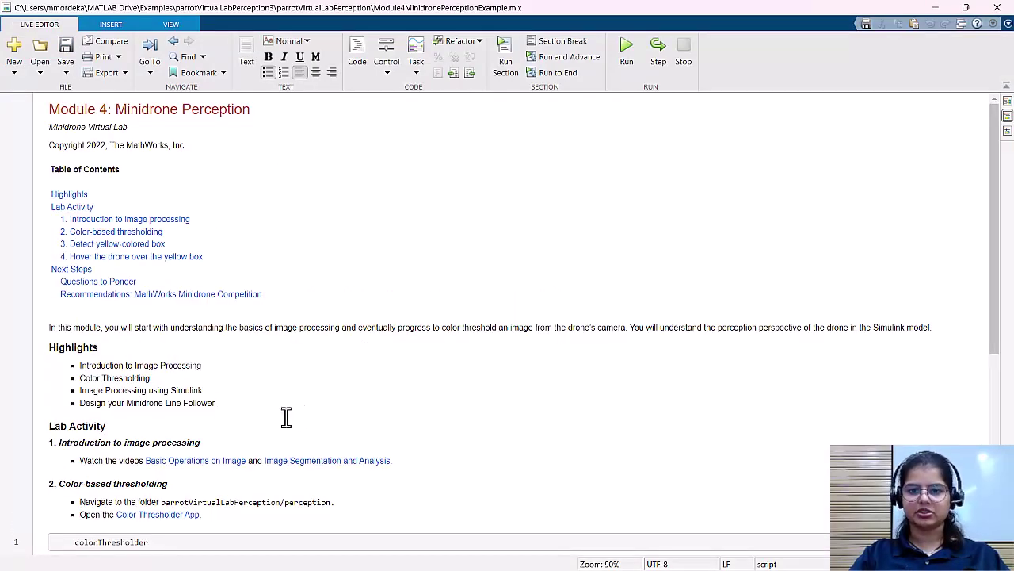
{"action": "left_click", "coordinate": [250, 400]}
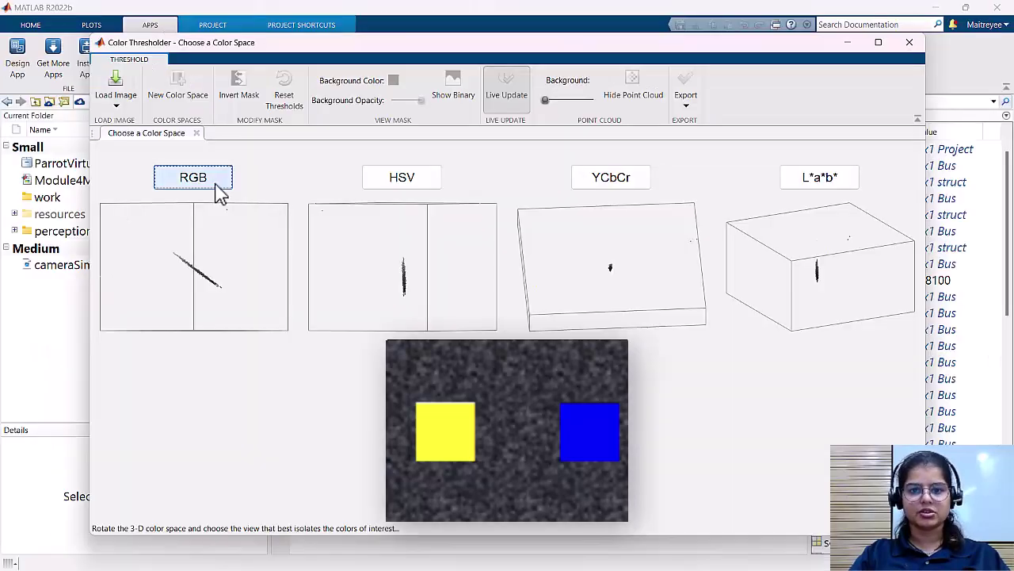
In the RGB color space, raise the R minimum to about 160, adjust the G and B thresholds for the yellow box, and export the function
{"action": "left_click", "coordinate": [216, 188]}
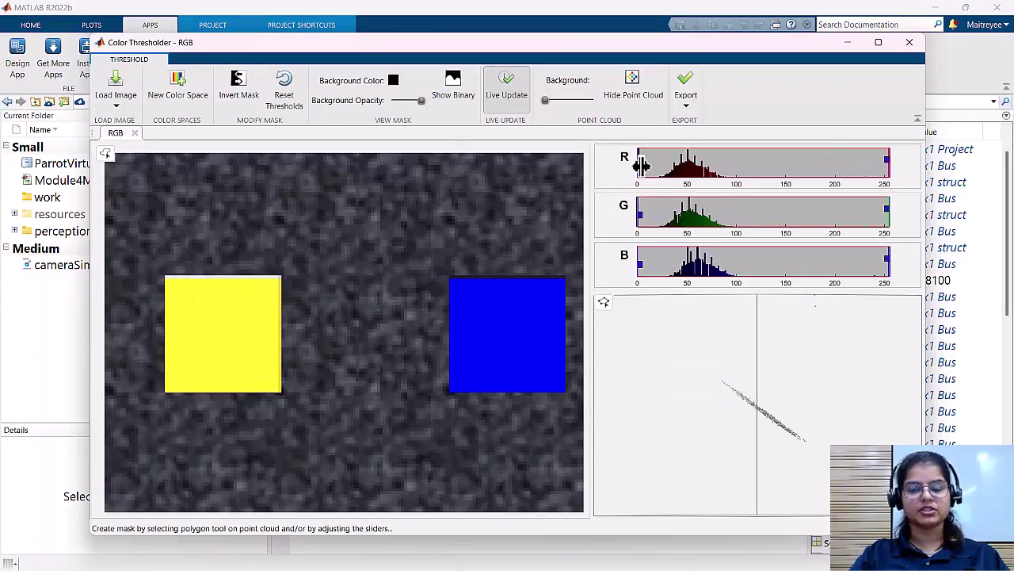
{"action": "left_click_drag", "start_coordinate": [640, 164], "coordinate": [795, 165]}
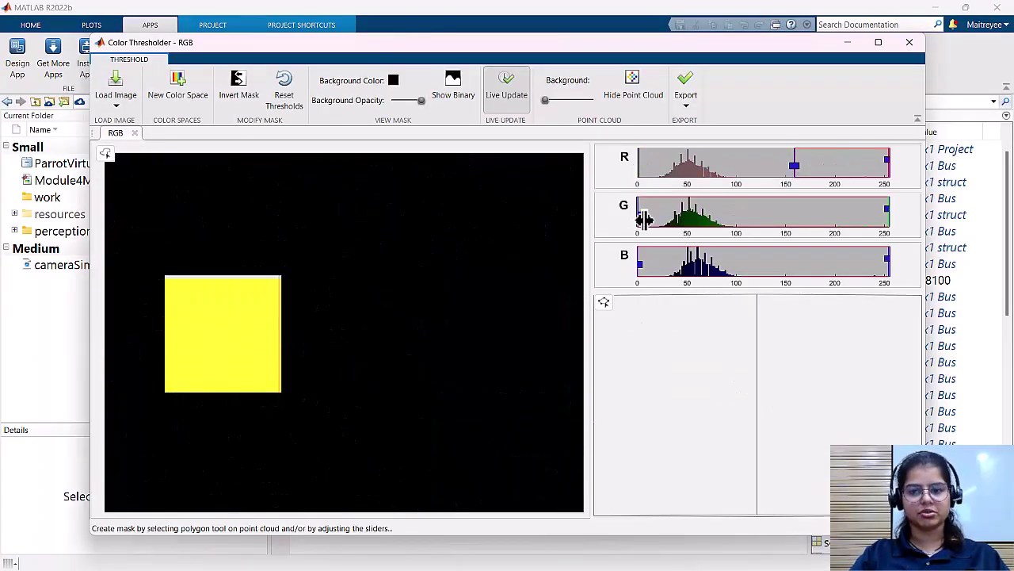
{"action": "left_click_drag", "start_coordinate": [644, 220], "coordinate": [854, 218]}
{"action": "left_click_drag", "start_coordinate": [640, 266], "coordinate": [662, 266]}
{"action": "left_click_drag", "start_coordinate": [887, 259], "coordinate": [723, 271]}
{"action": "left_click", "coordinate": [686, 105]}
{"action": "left_click", "coordinate": [694, 139]}
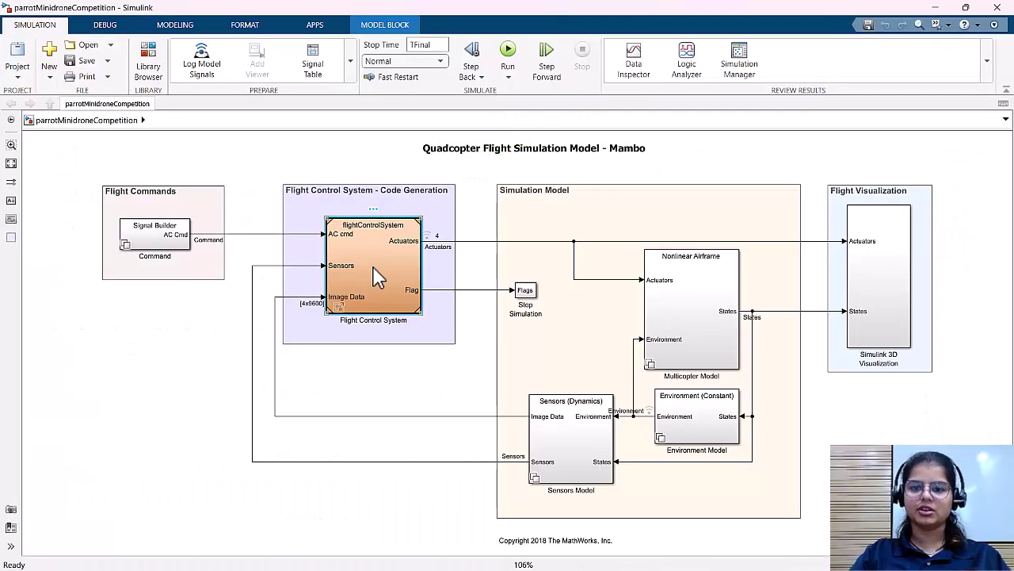
In the parrotMinidroneCompetition model, review the Image Processing System and Path Planning subsystems inside Flight Control System, and return to the Module 4 instructions
{"action": "double_click", "coordinate": [378, 271]}
{"action": "double_click", "coordinate": [430, 385]}
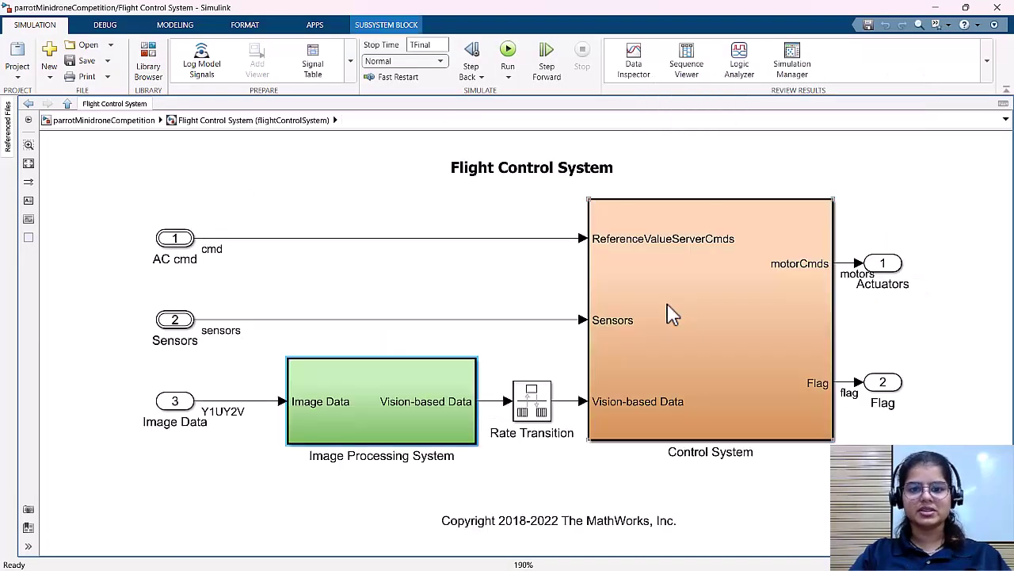
{"action": "double_click", "coordinate": [665, 312]}
{"action": "double_click", "coordinate": [665, 258]}
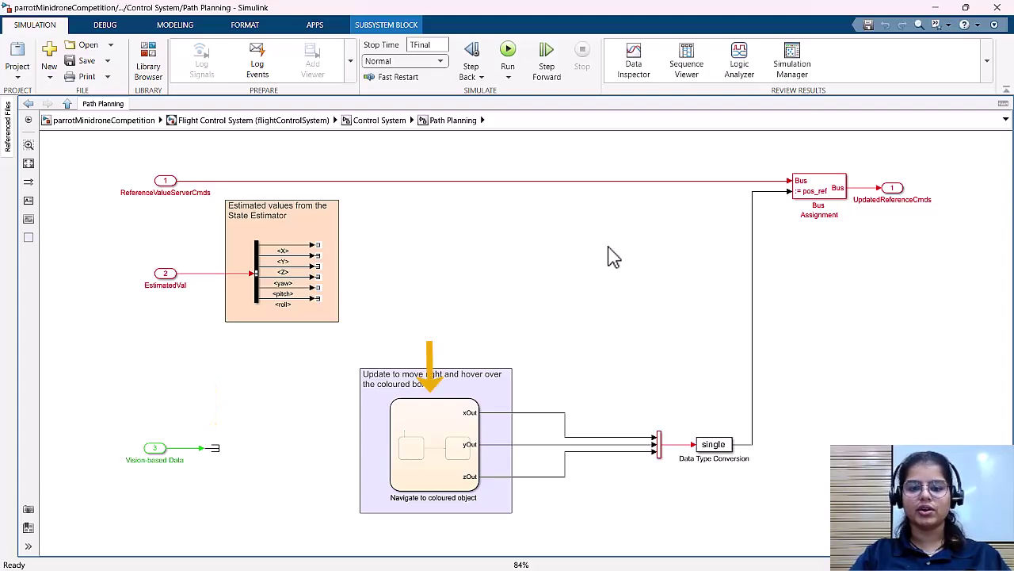
{"action": "key", "text": "alt+Tab"}
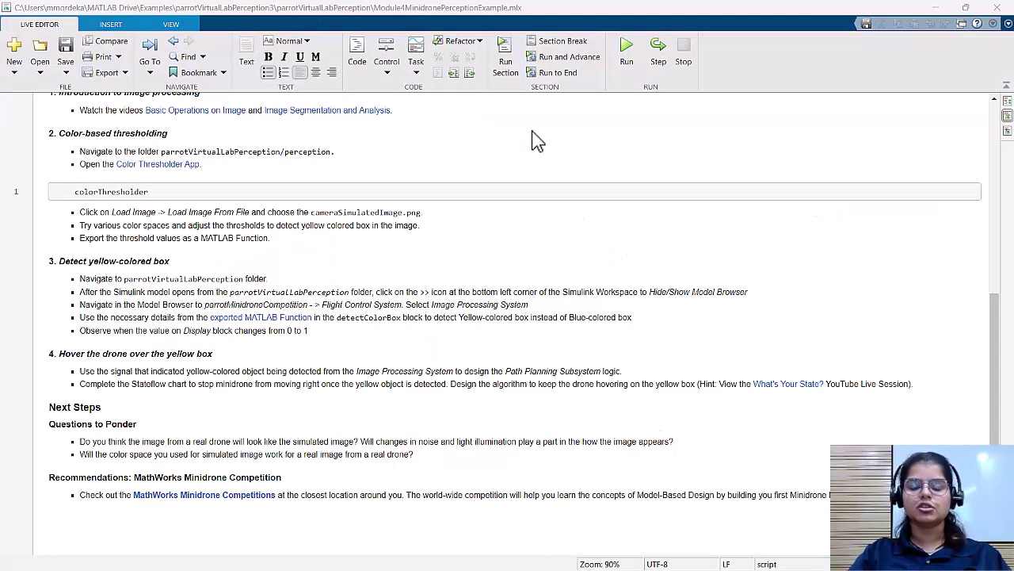